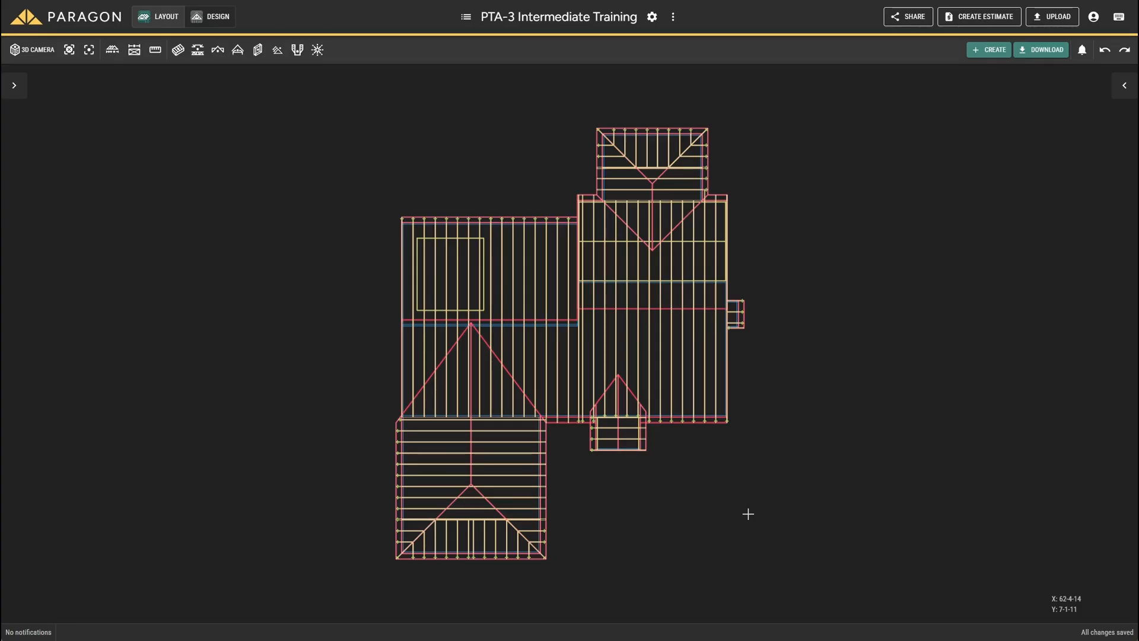
# Step: Run one valley truss envelope at 2-0-0 spacing from the lower-left wing's innermost truss onto the main roof
pyautogui.scroll(5, 473, 435)
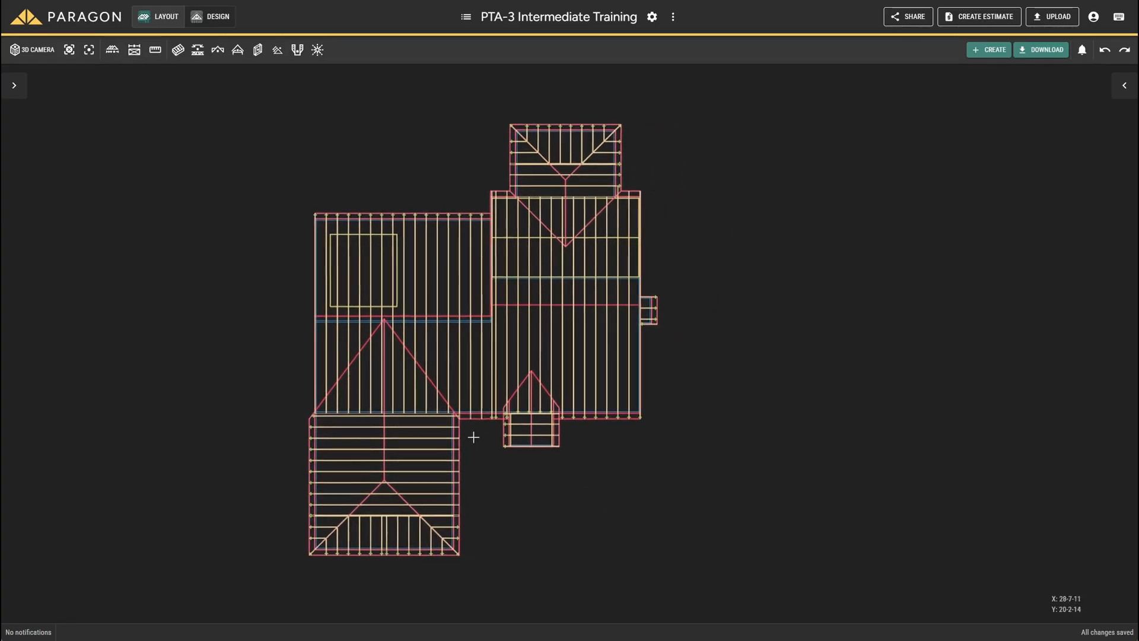
pyautogui.scroll(5, 358, 371)
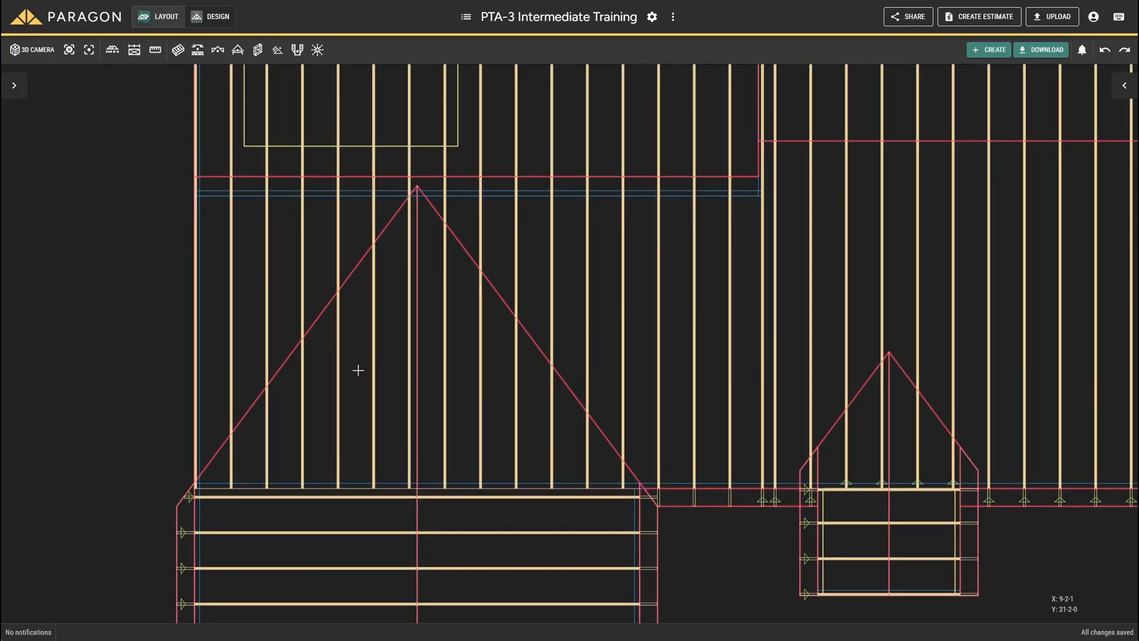
pyautogui.click(389, 497)
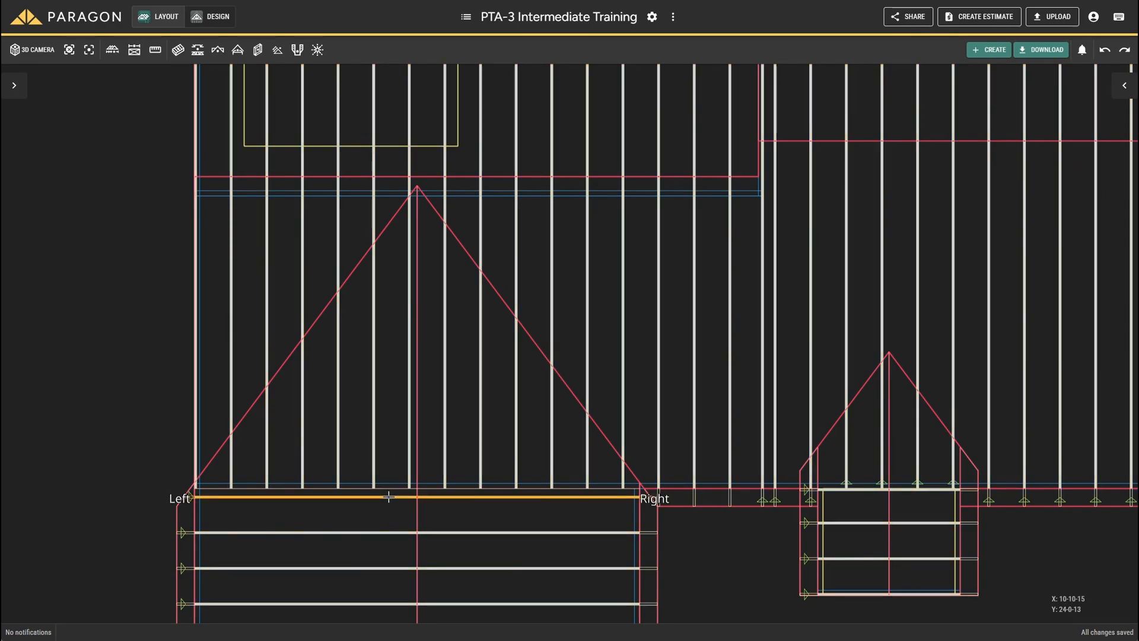
pyautogui.rightClick(388, 496)
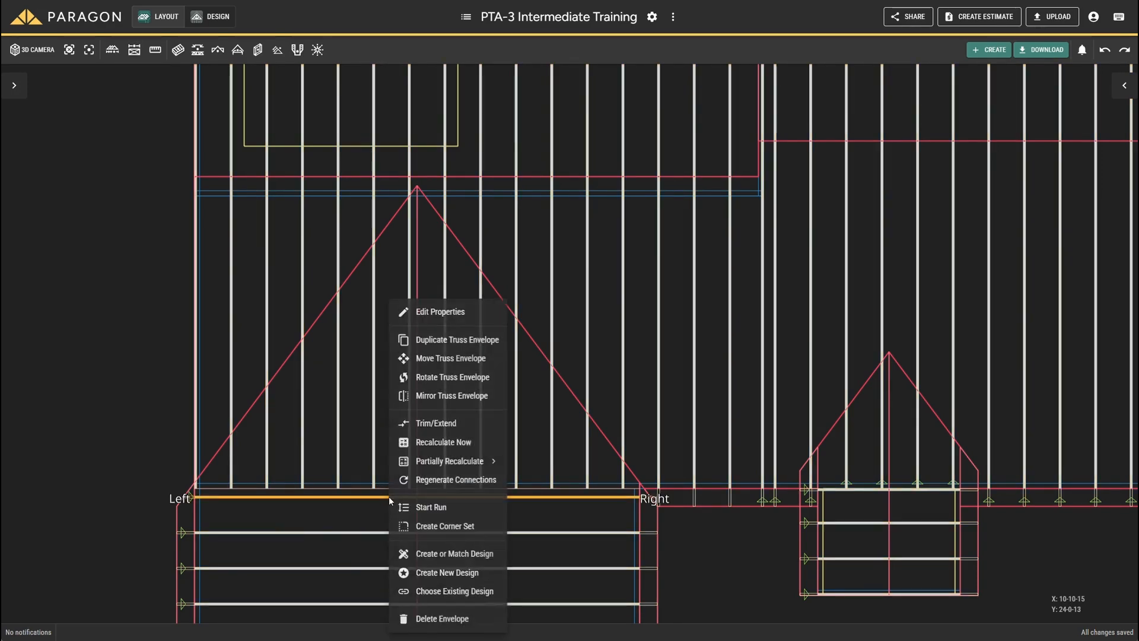
pyautogui.click(437, 507)
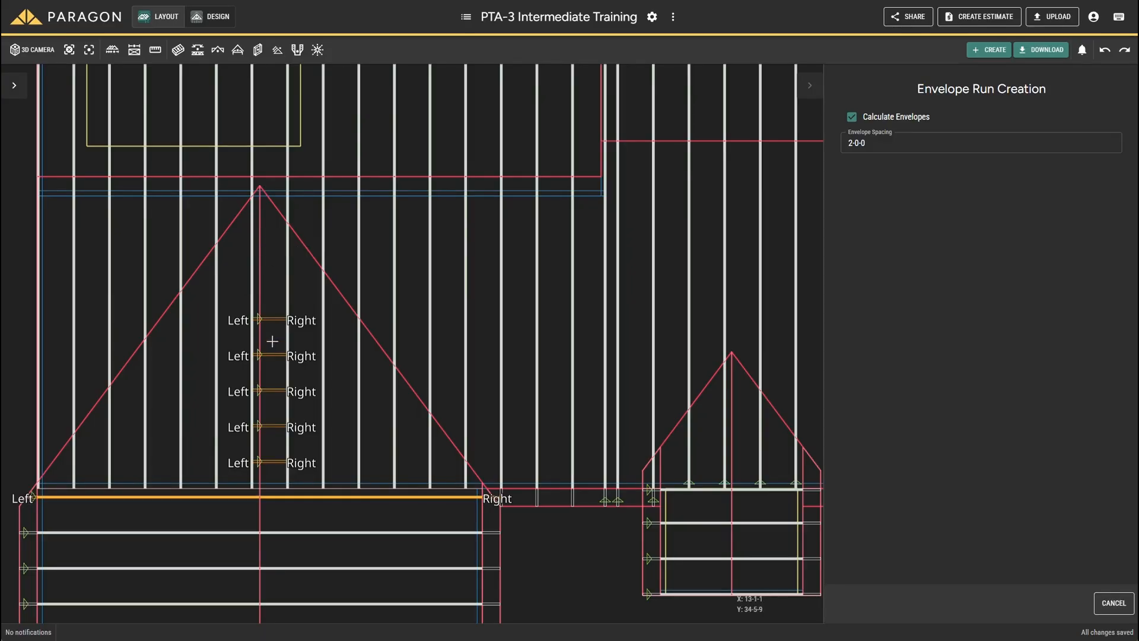
pyautogui.click(270, 446)
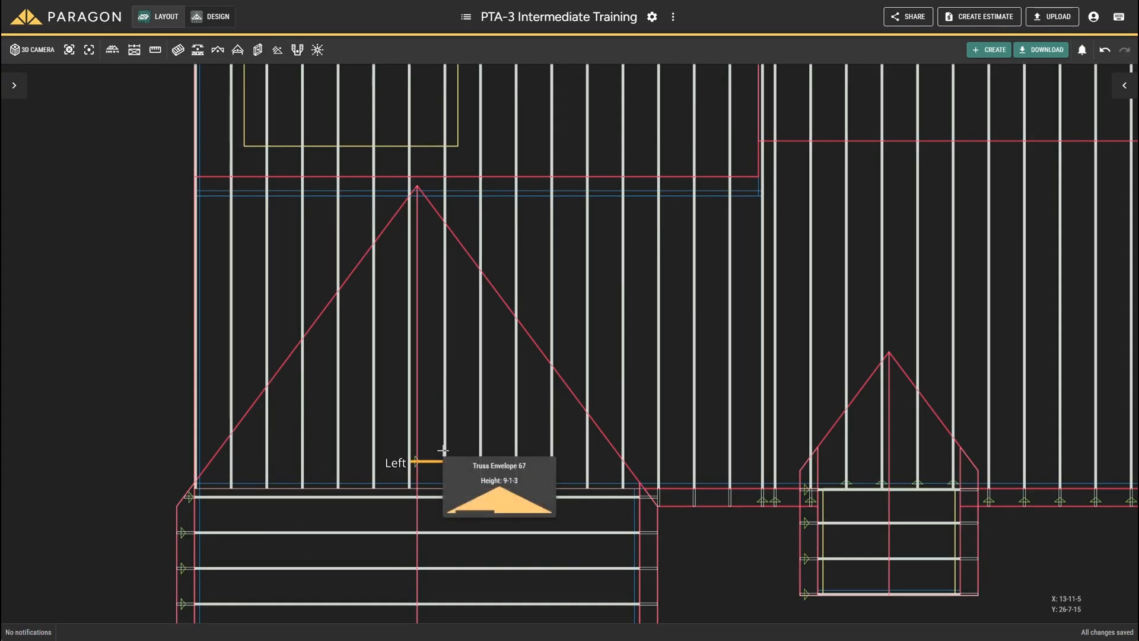
# Step: Add a bottom cut from the main roof plane to the first valley envelope and recalculate it
pyautogui.click(1125, 86)
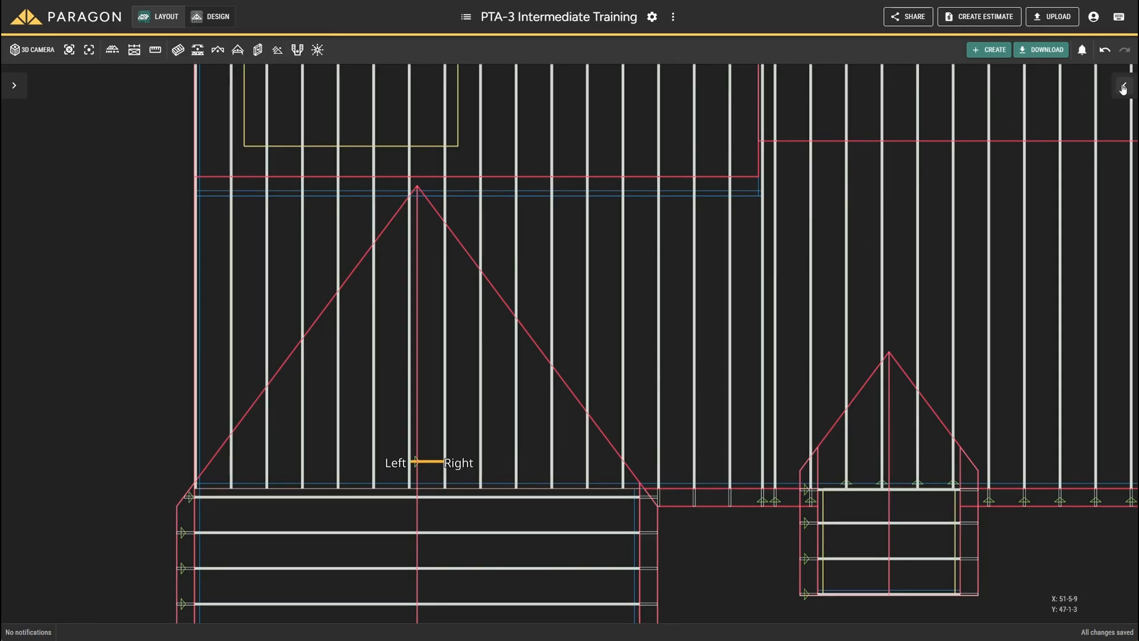
pyautogui.scroll(-5, 1087, 356)
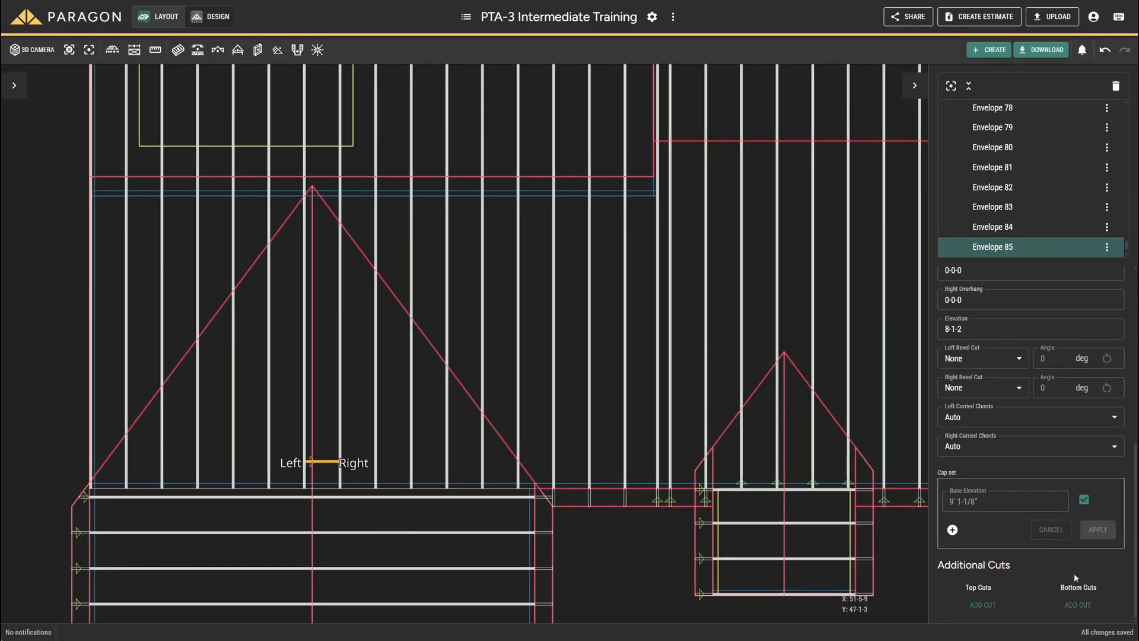
pyautogui.click(1063, 603)
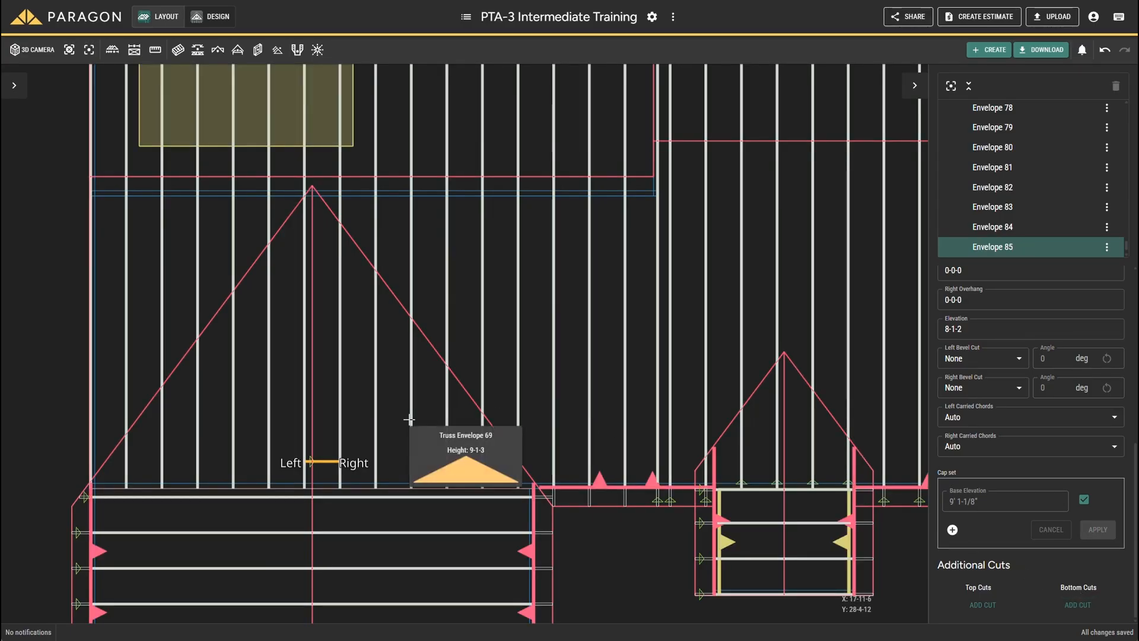
pyautogui.click(597, 479)
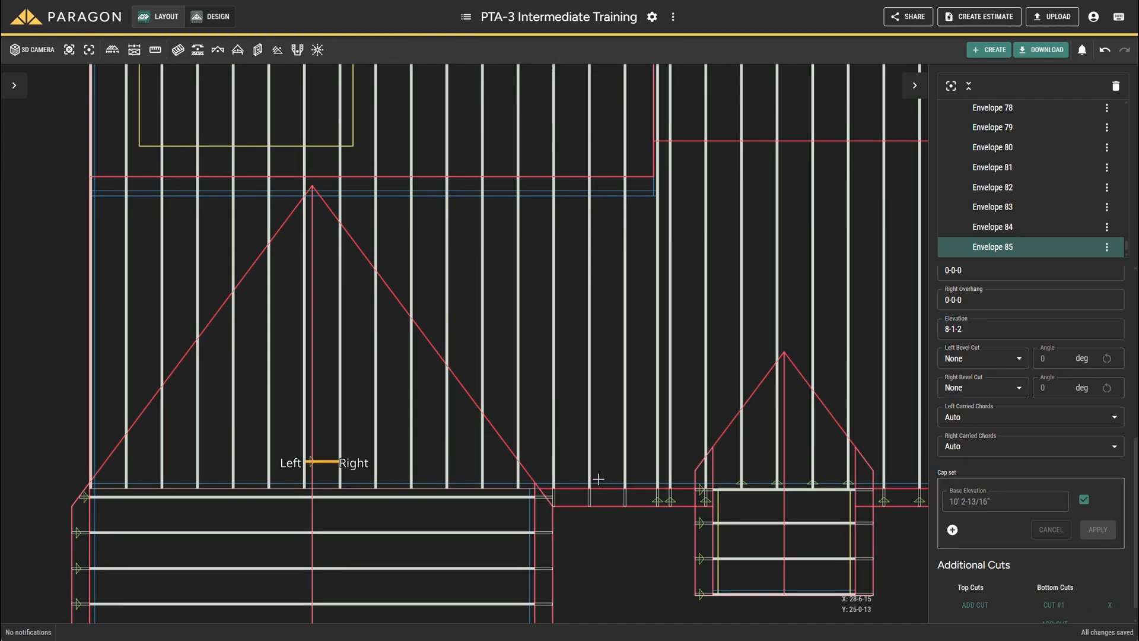
pyautogui.rightClick(322, 460)
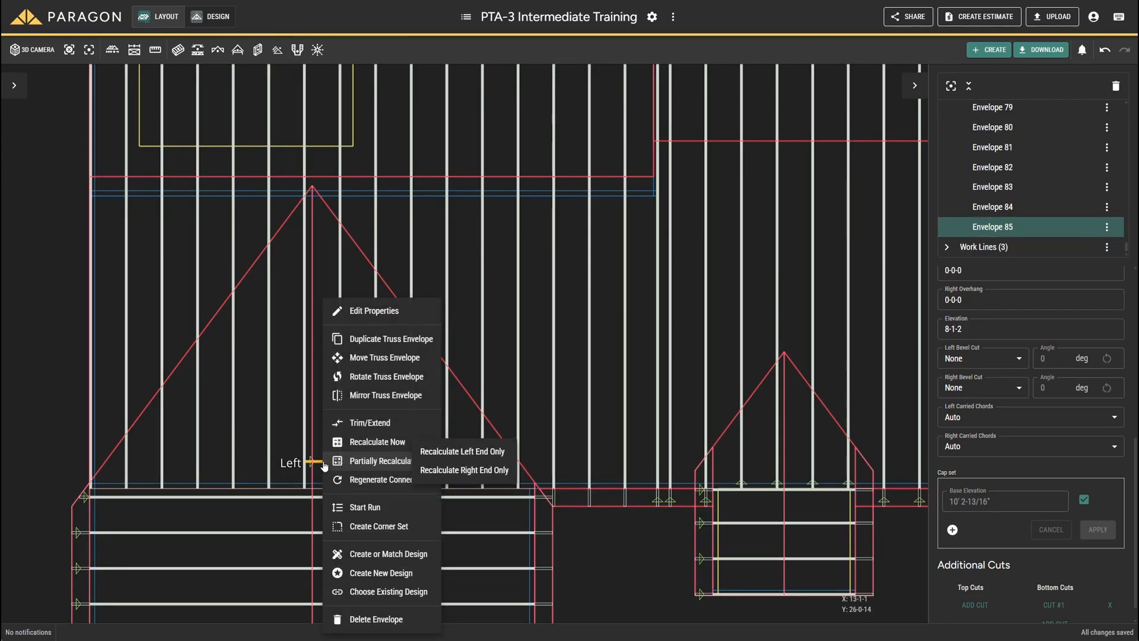
pyautogui.click(366, 445)
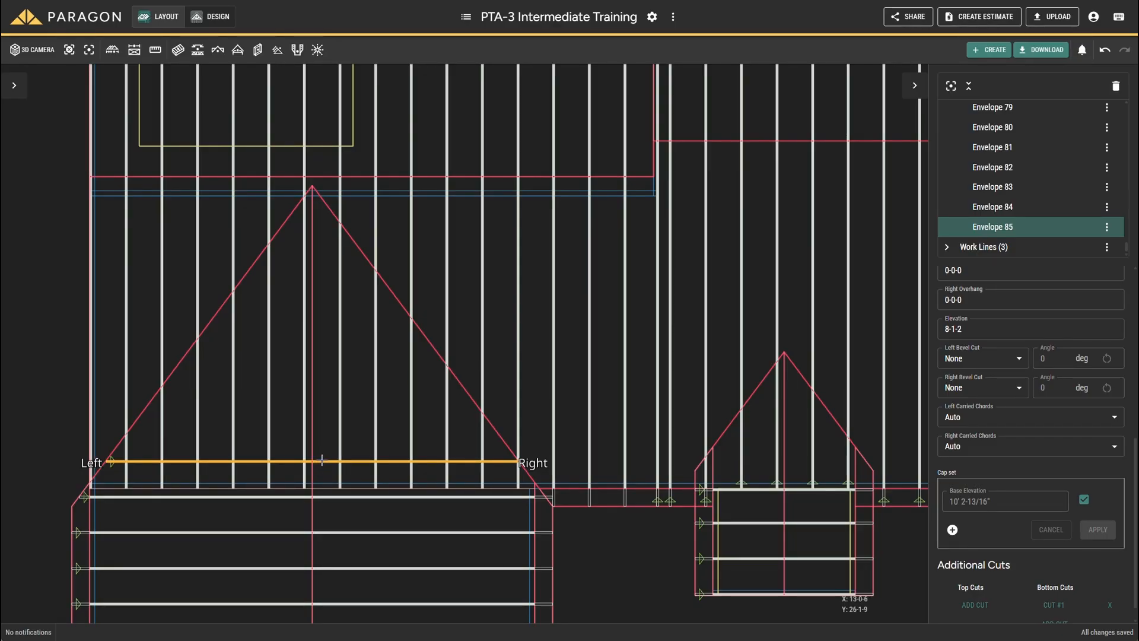
# Step: Run six more valley envelopes at 2-0-0 spacing from the first one up to the valley's peak
pyautogui.rightClick(325, 466)
pyautogui.moveTo(325, 465)
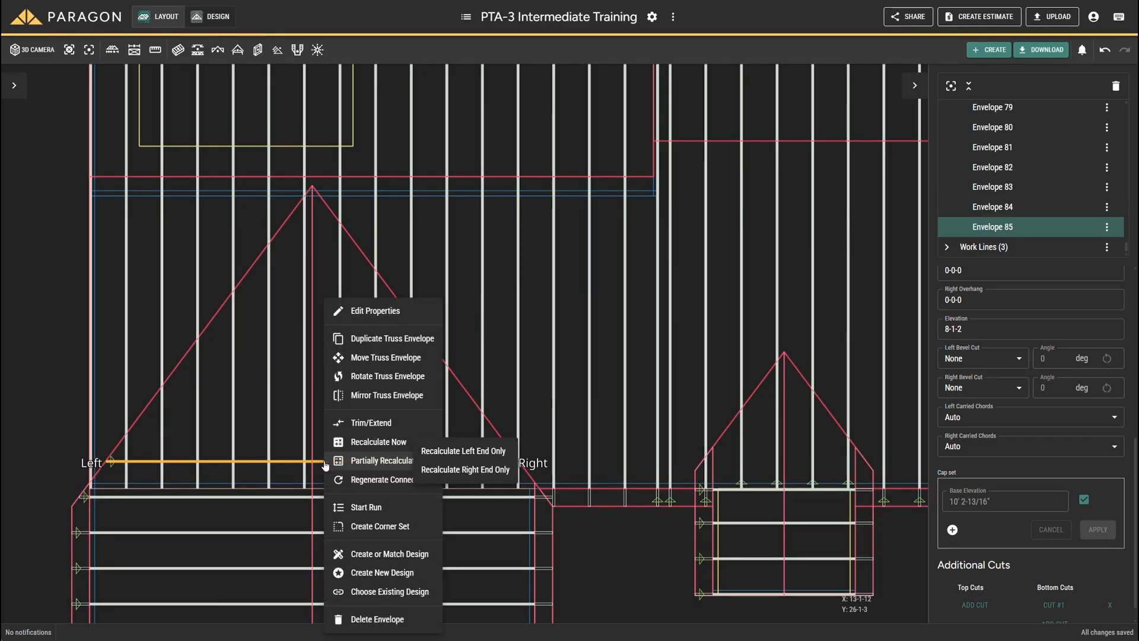
pyautogui.click(359, 508)
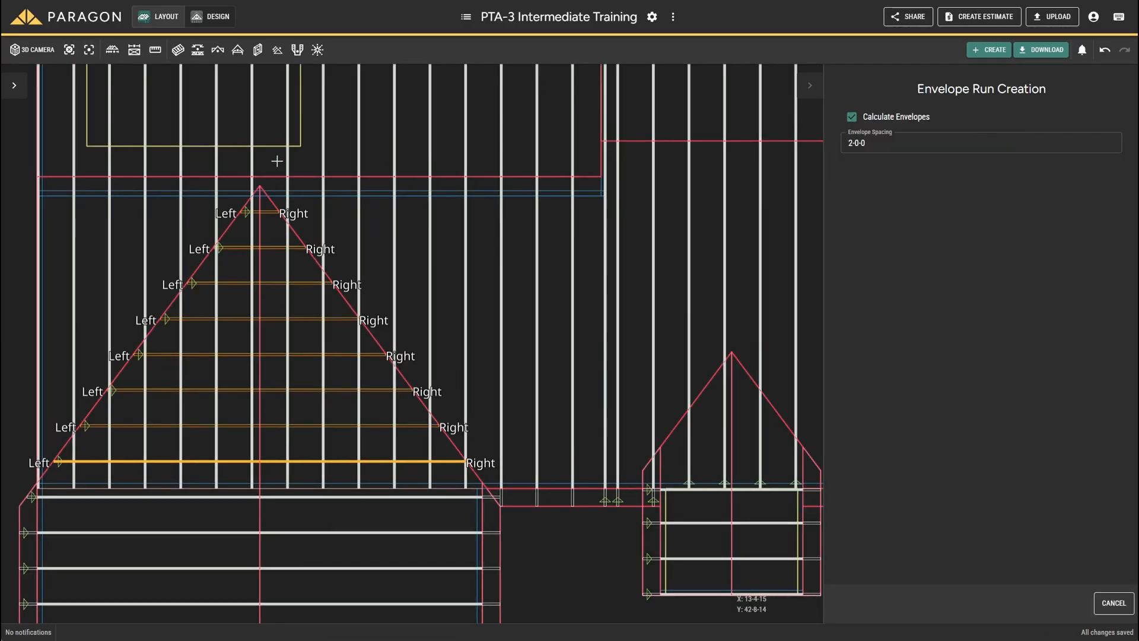
pyautogui.click(269, 234)
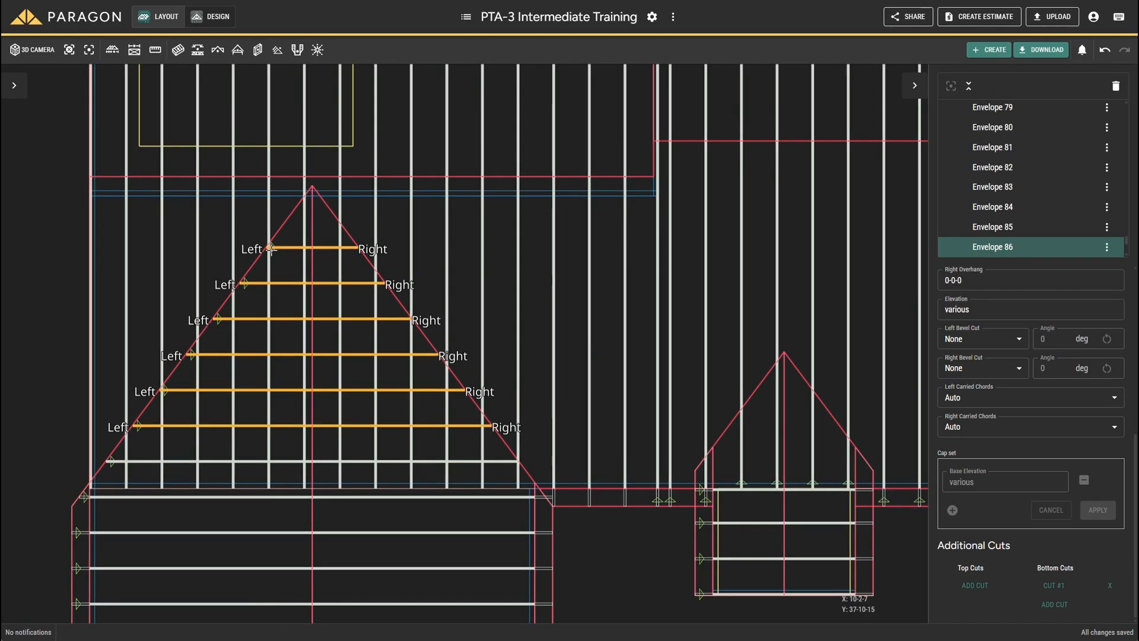
# Step: Inspect the lower-left wing's valley envelopes in 3D and return to the plan view
pyautogui.click(34, 51)
pyautogui.moveTo(196, 300); pyautogui.dragTo(298, 274)
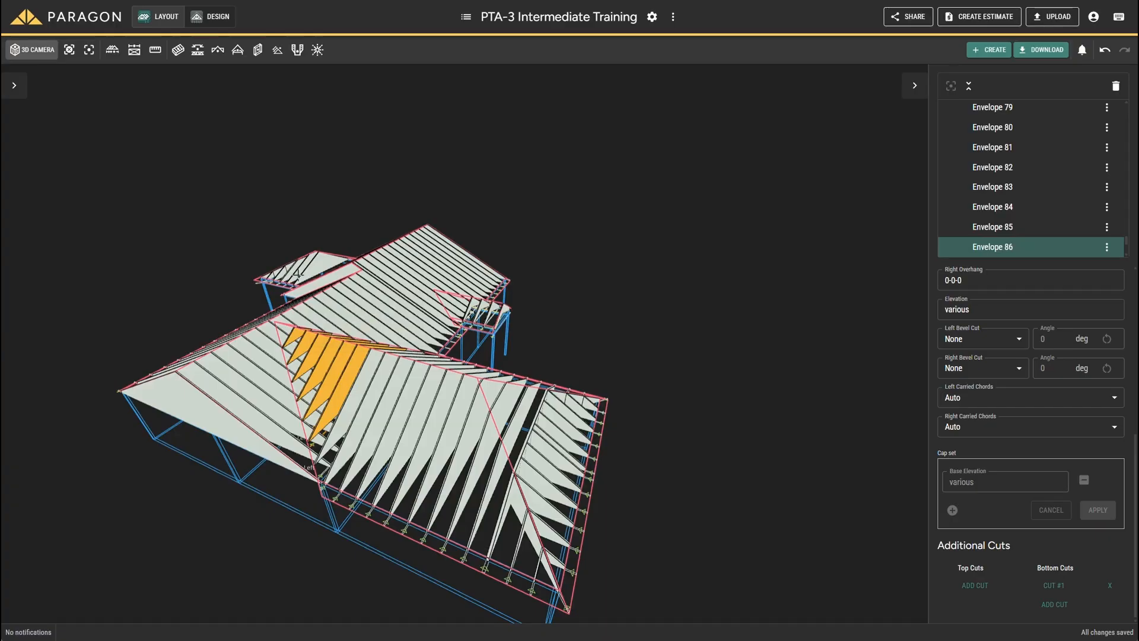
pyautogui.click(38, 52)
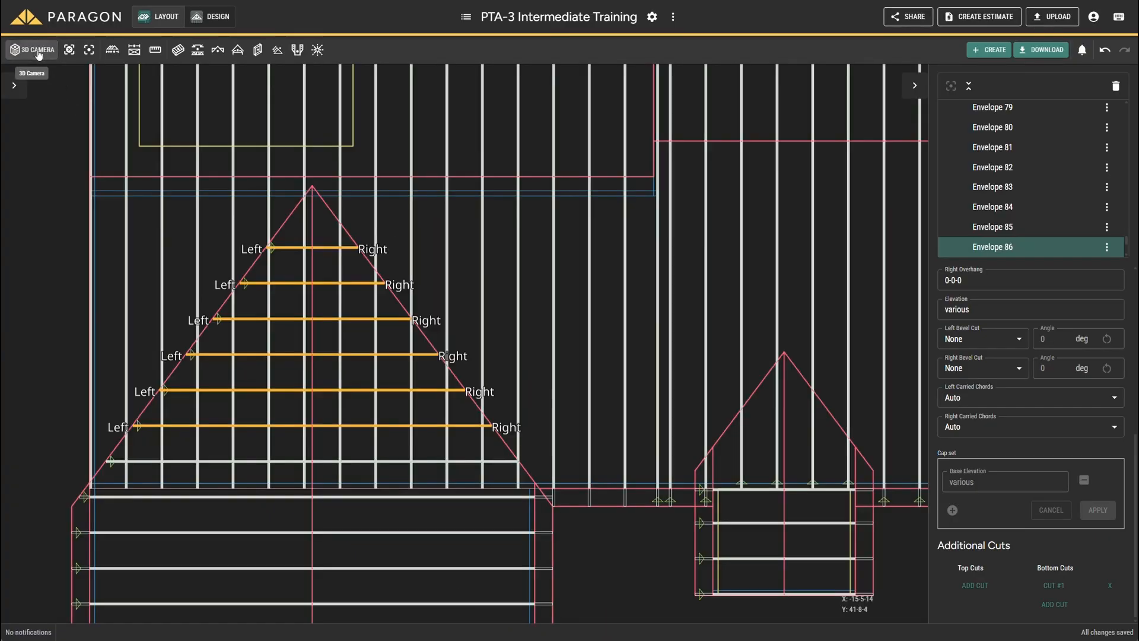
# Step: Run four valley envelopes at 2-0-0 spacing from the upper hip wing's innermost truss into the main roof valley
pyautogui.click(273, 186)
pyautogui.press('f')
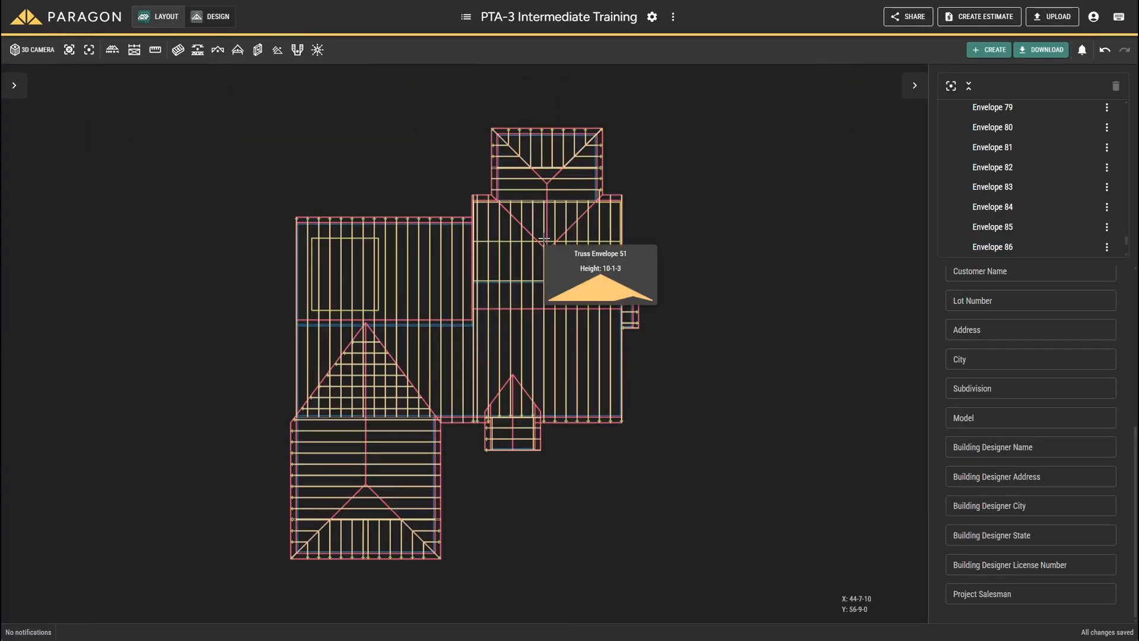
pyautogui.scroll(-1, 561, 213)
pyautogui.scroll(1, 569, 193)
pyautogui.scroll(5, 569, 191)
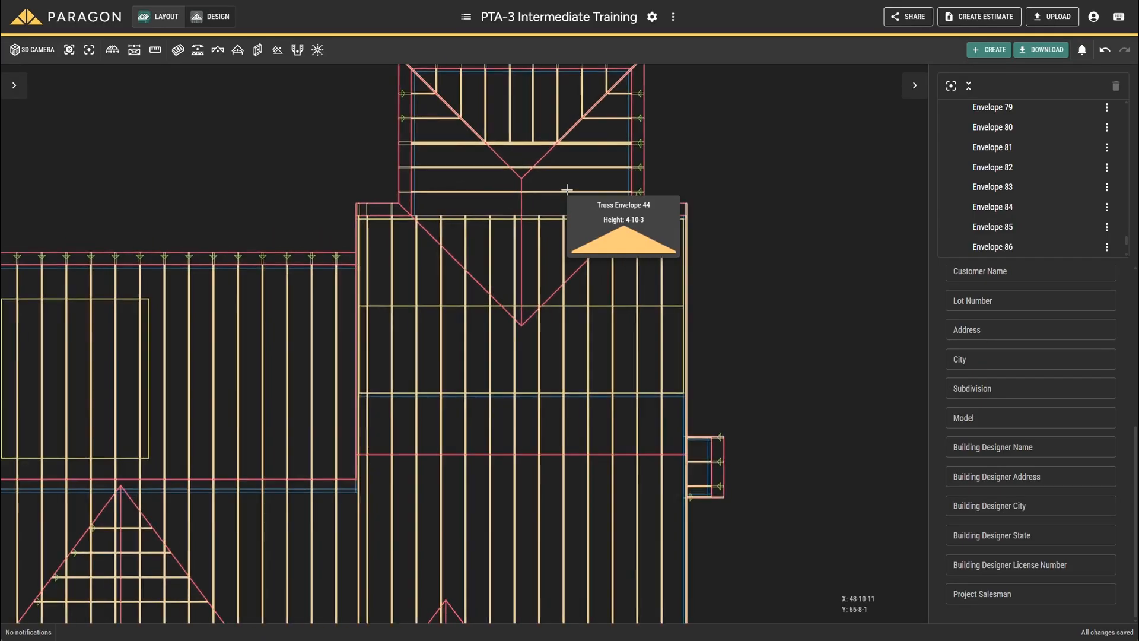
pyautogui.scroll(4, 381, 310)
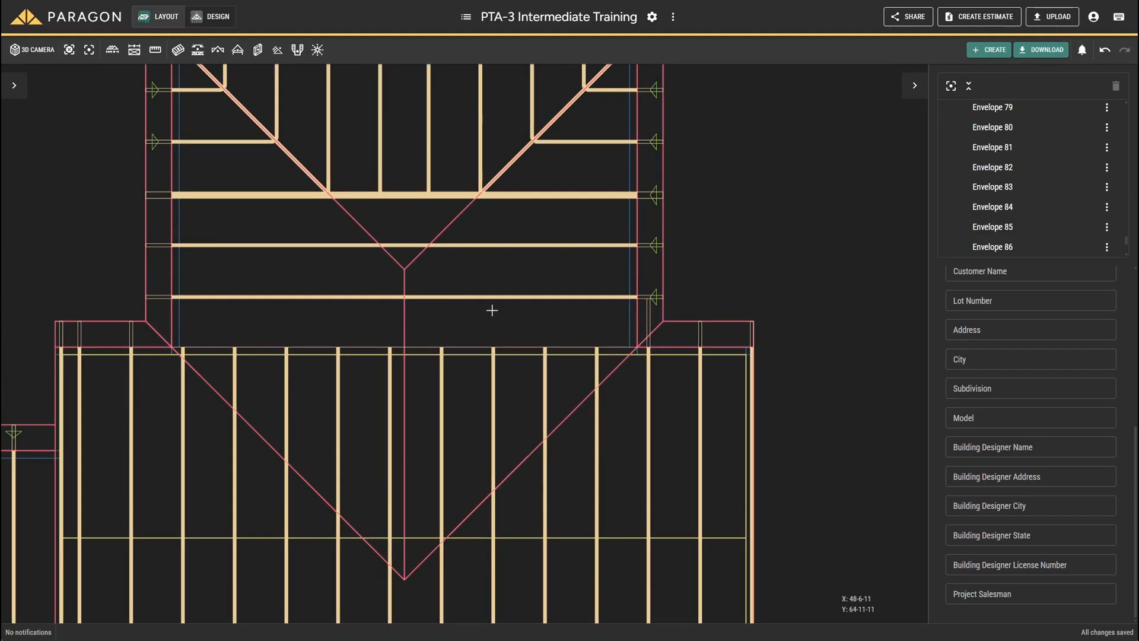
pyautogui.rightClick(488, 297)
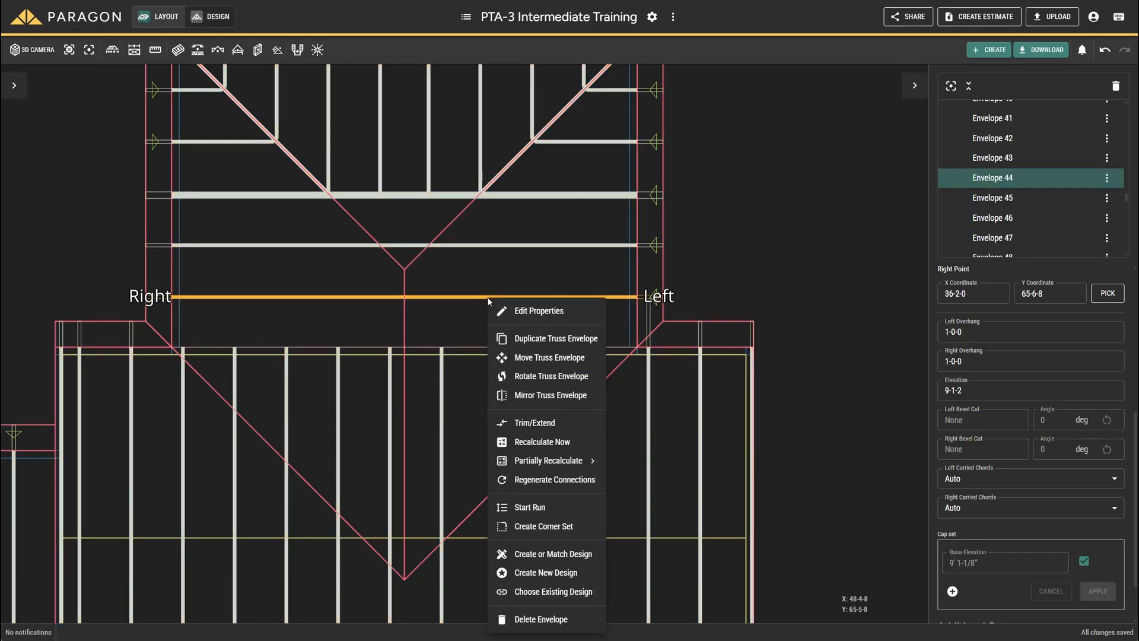
pyautogui.click(530, 508)
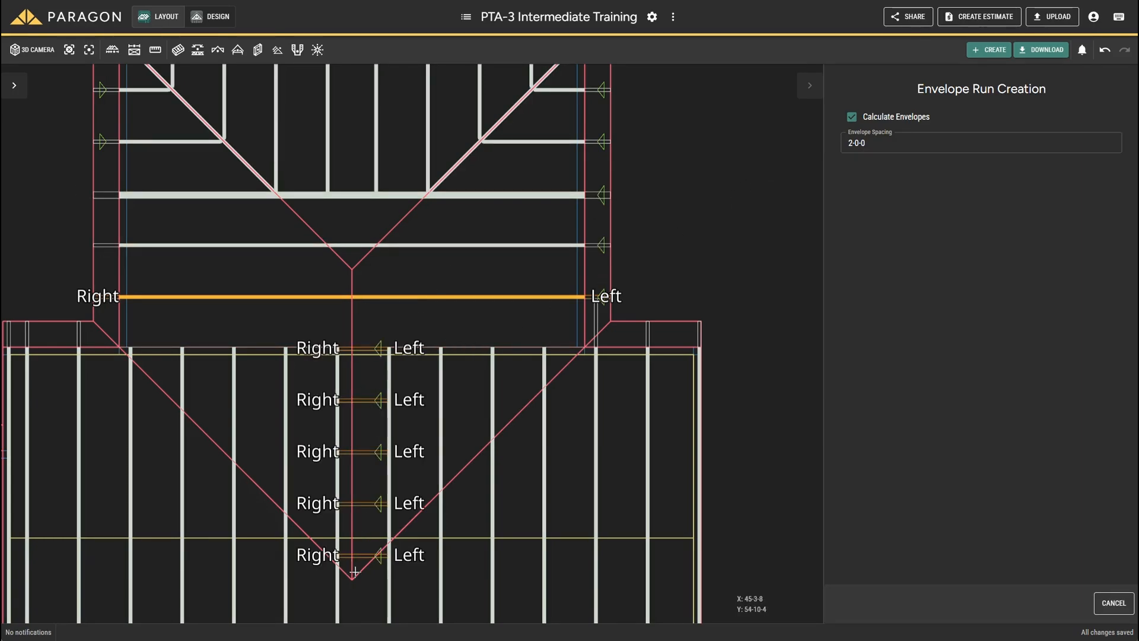
pyautogui.click(360, 526)
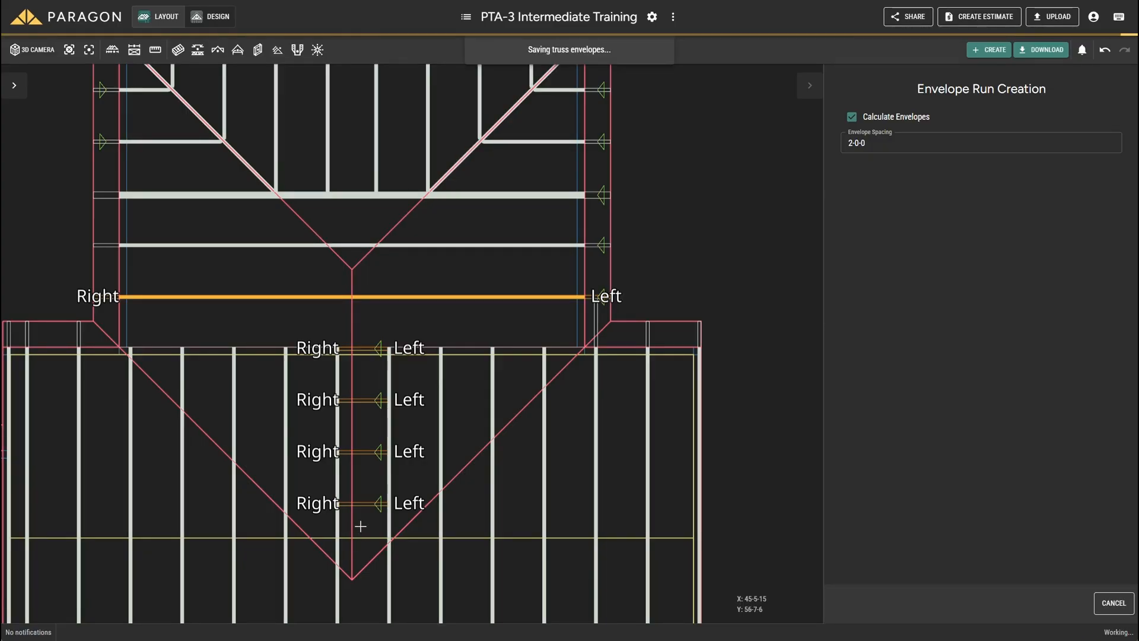
# Step: Add a bottom cut from the main roof plane to the four upper valley envelopes and recalculate them
pyautogui.scroll(-1, 379, 502)
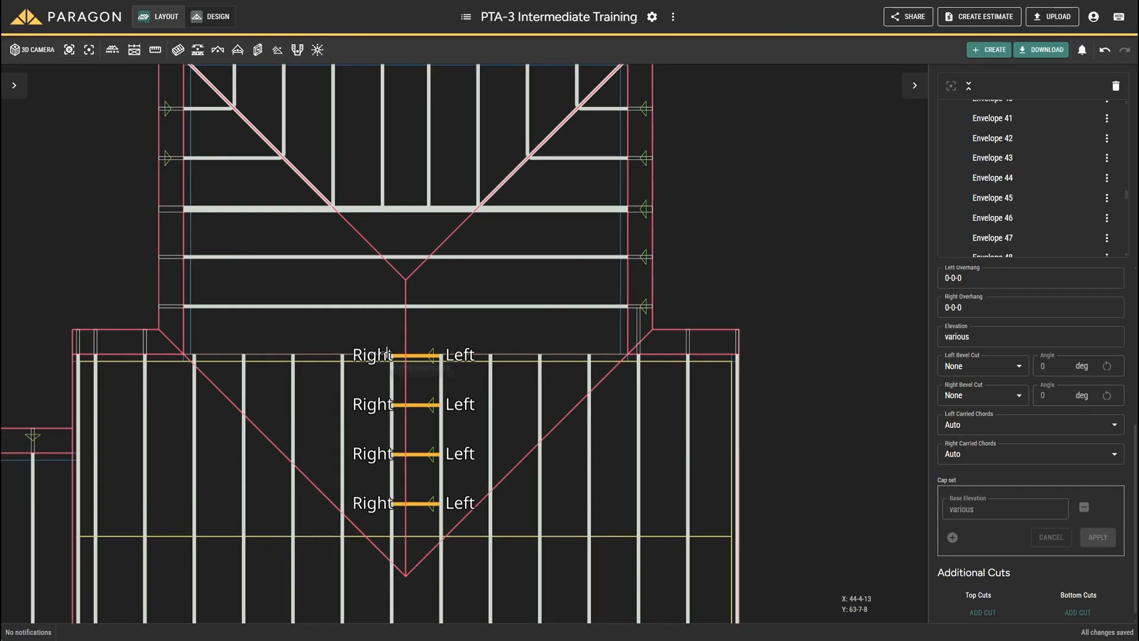
pyautogui.scroll(-1, 1030, 357)
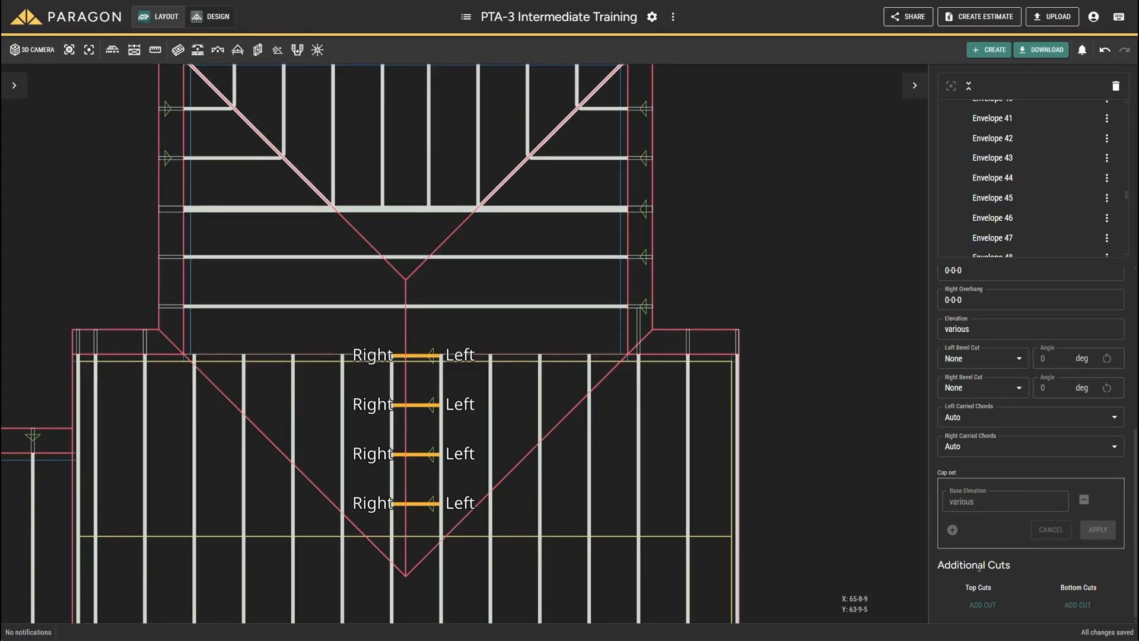
pyautogui.click(1074, 605)
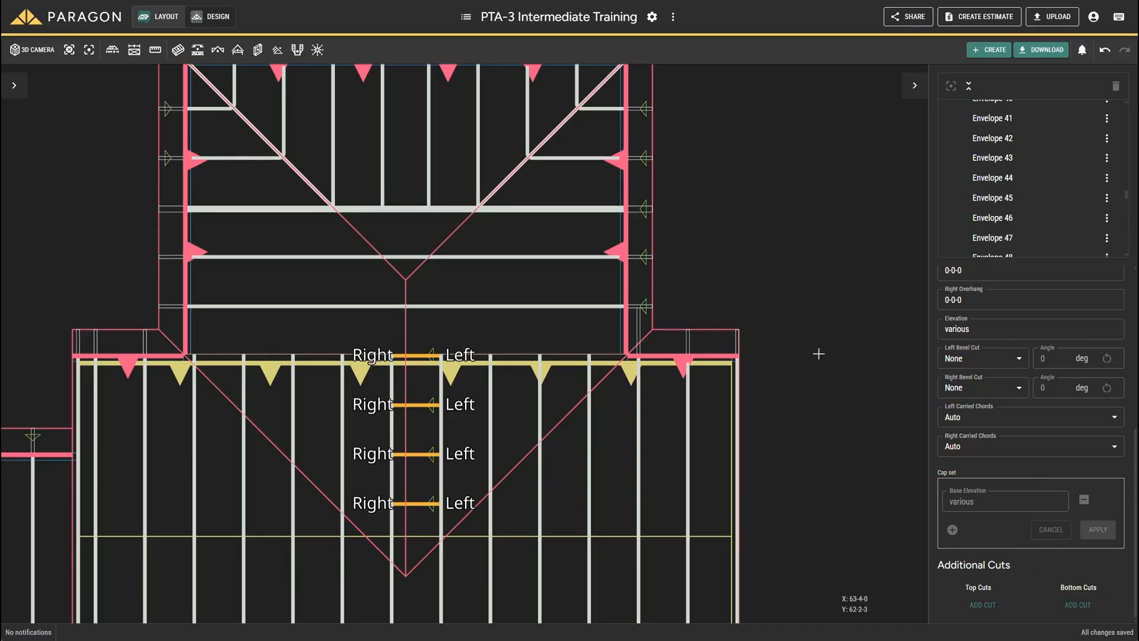
pyautogui.click(681, 360)
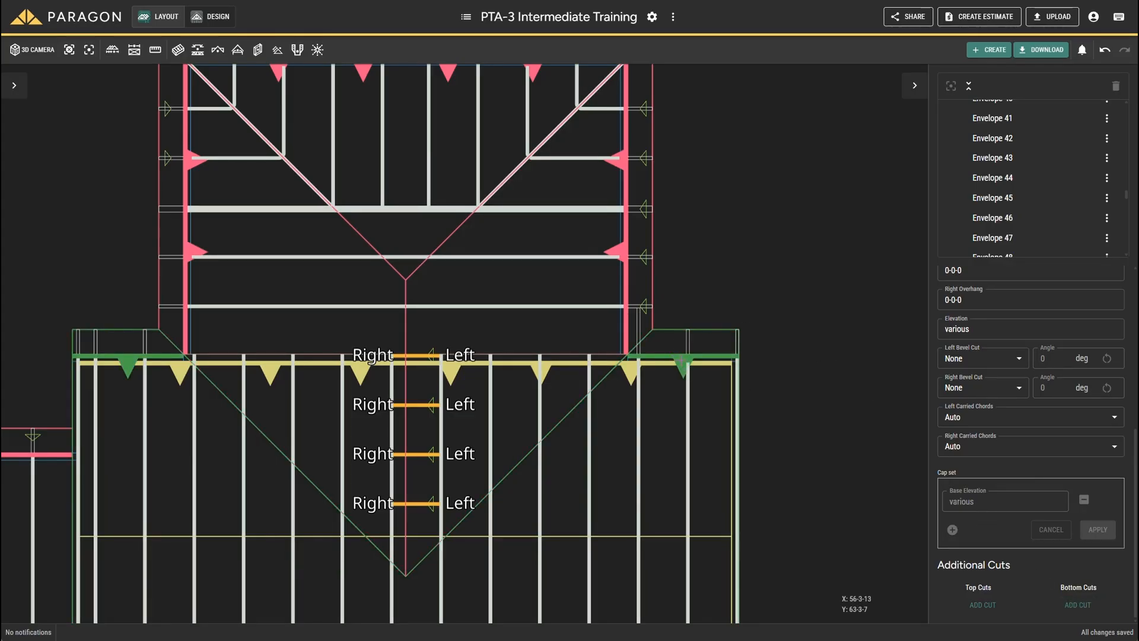
pyautogui.rightClick(414, 356)
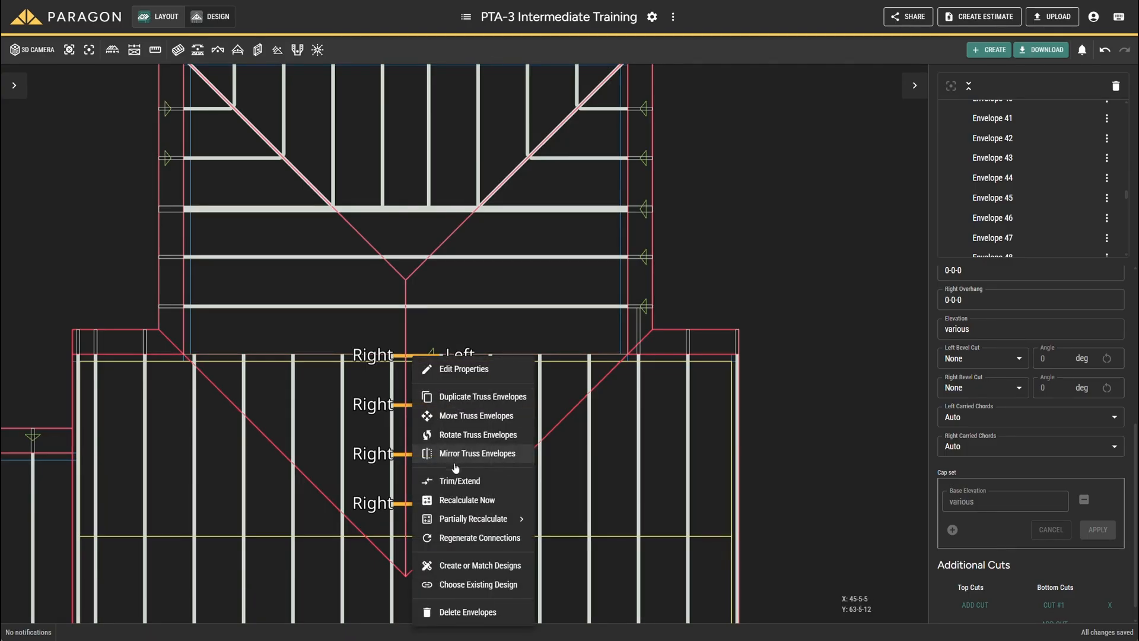
pyautogui.click(457, 500)
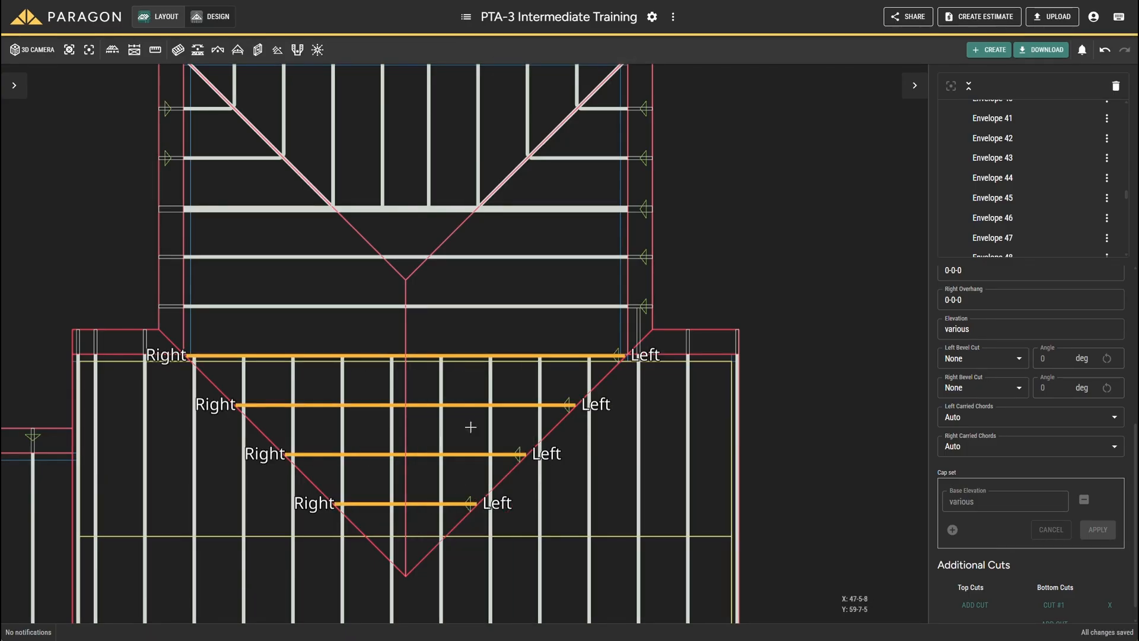
# Step: Inspect the upper wing's valley envelopes in 3D, clear the selection and return to the plan view
pyautogui.click(37, 59)
pyautogui.moveTo(173, 236); pyautogui.dragTo(411, 256)
pyautogui.click(354, 247)
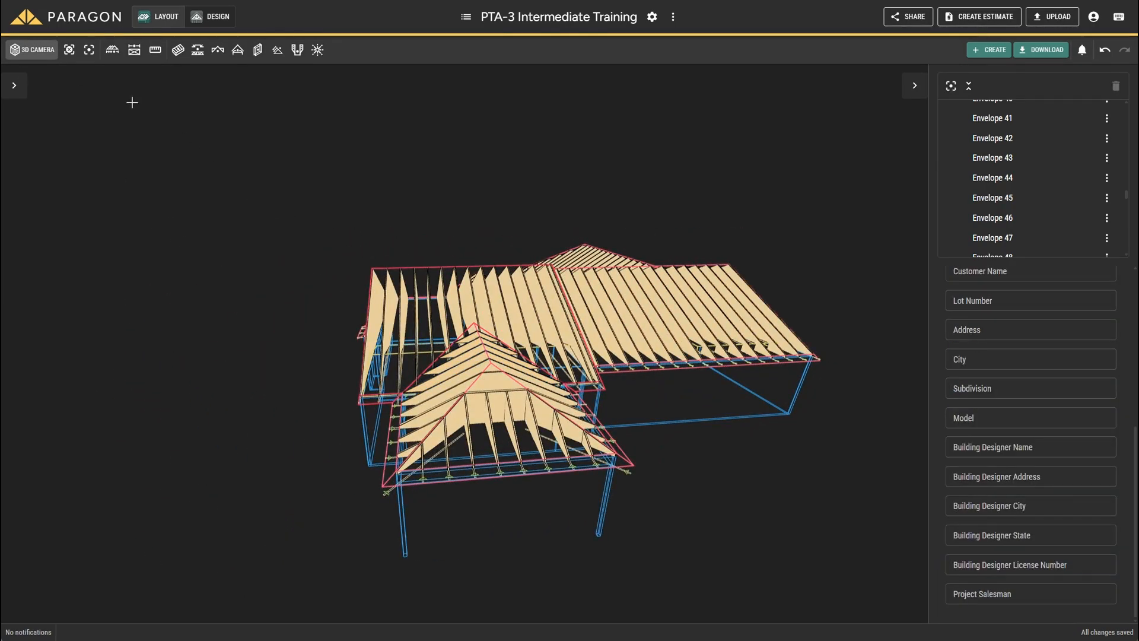
pyautogui.click(31, 50)
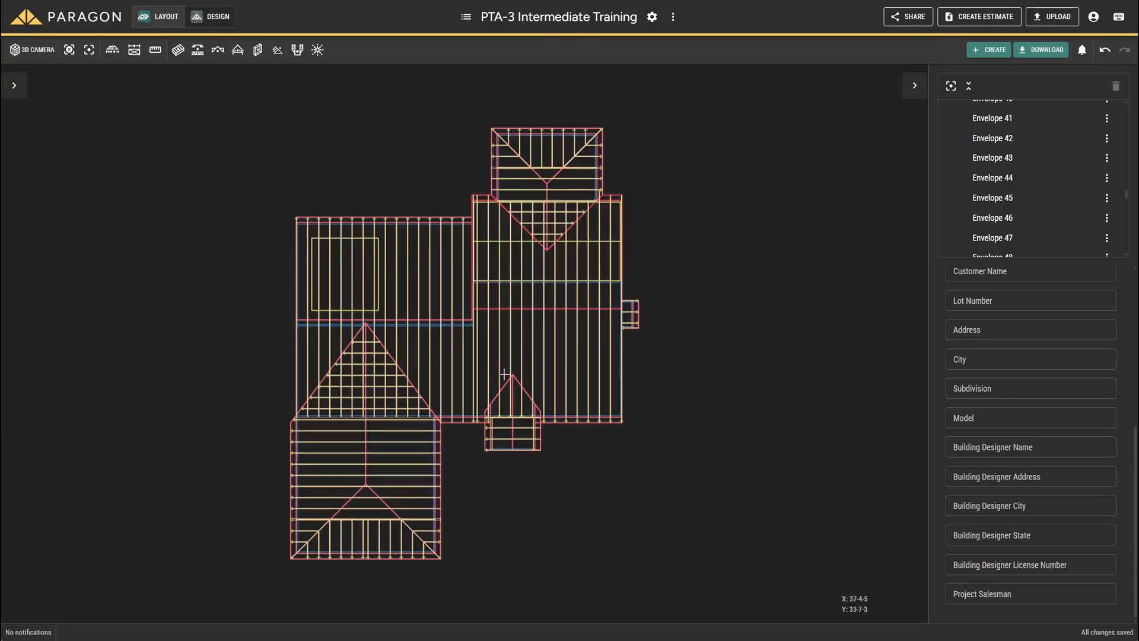
# Step: Run two valley envelopes at 2-0-0 spacing from the small lower gable's innermost truss into the main roof valley
pyautogui.scroll(10, 523, 406)
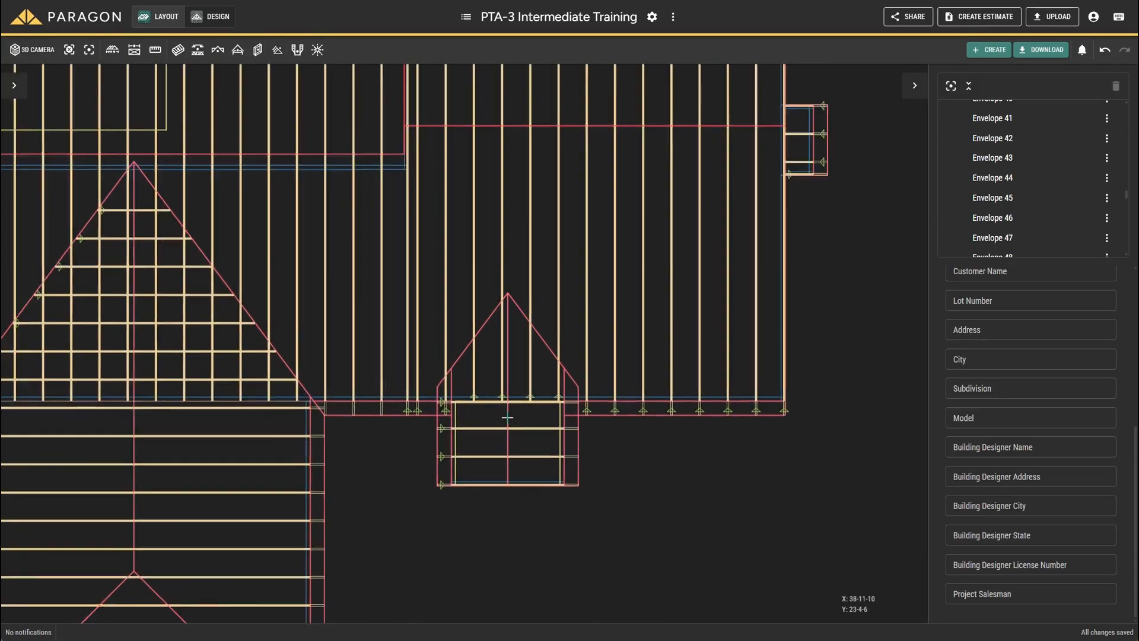
pyautogui.scroll(5, 507, 417)
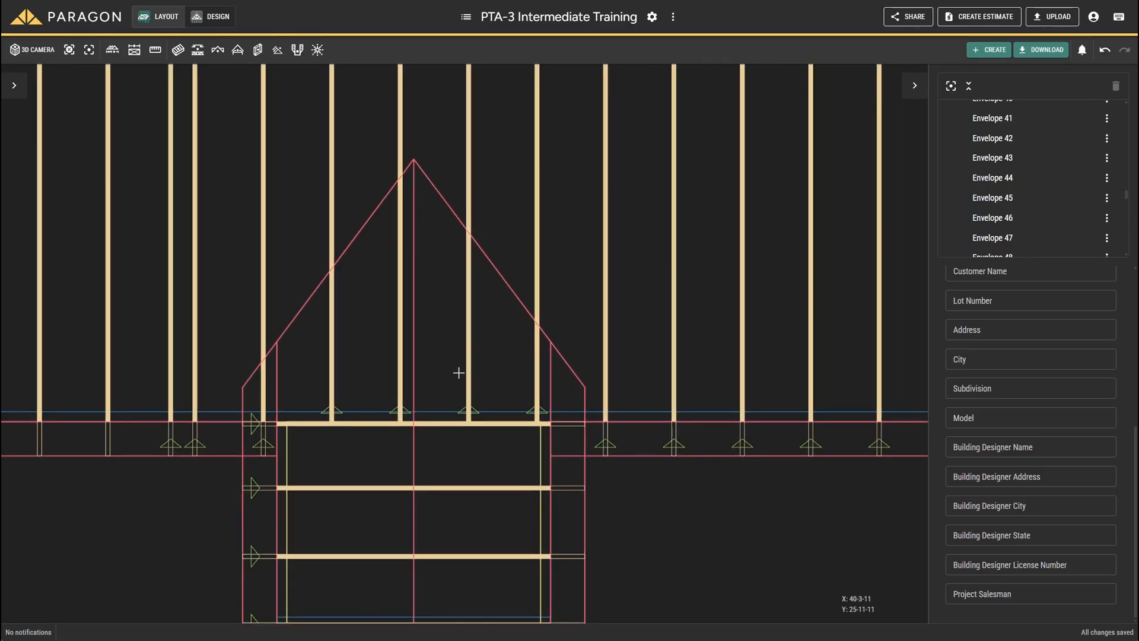
pyautogui.rightClick(436, 423)
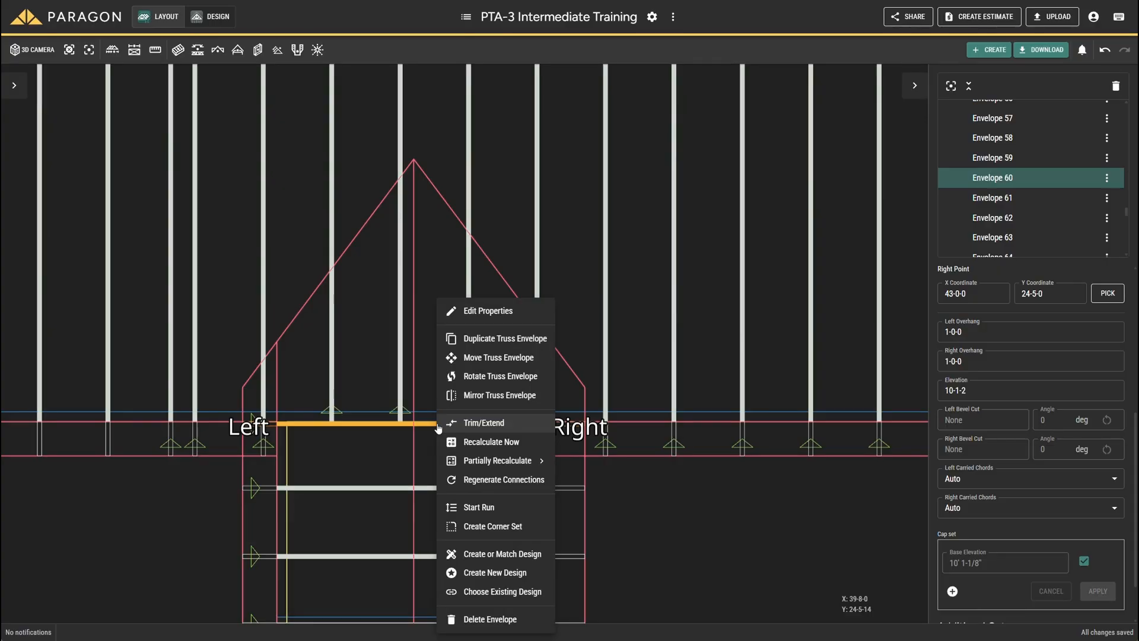
pyautogui.click(475, 507)
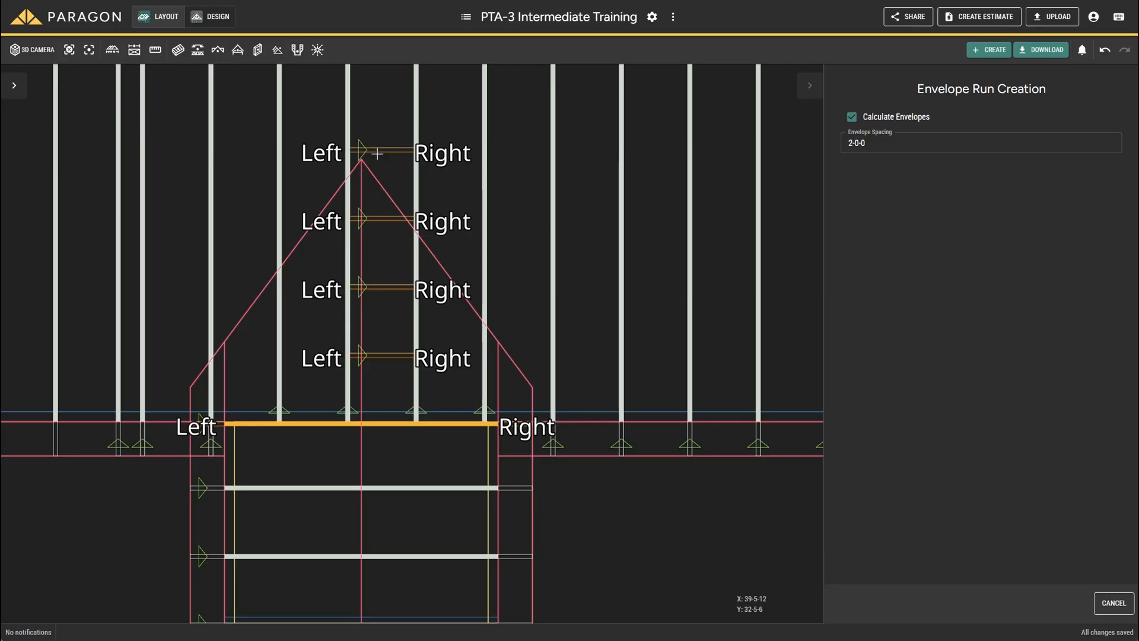
pyautogui.click(373, 243)
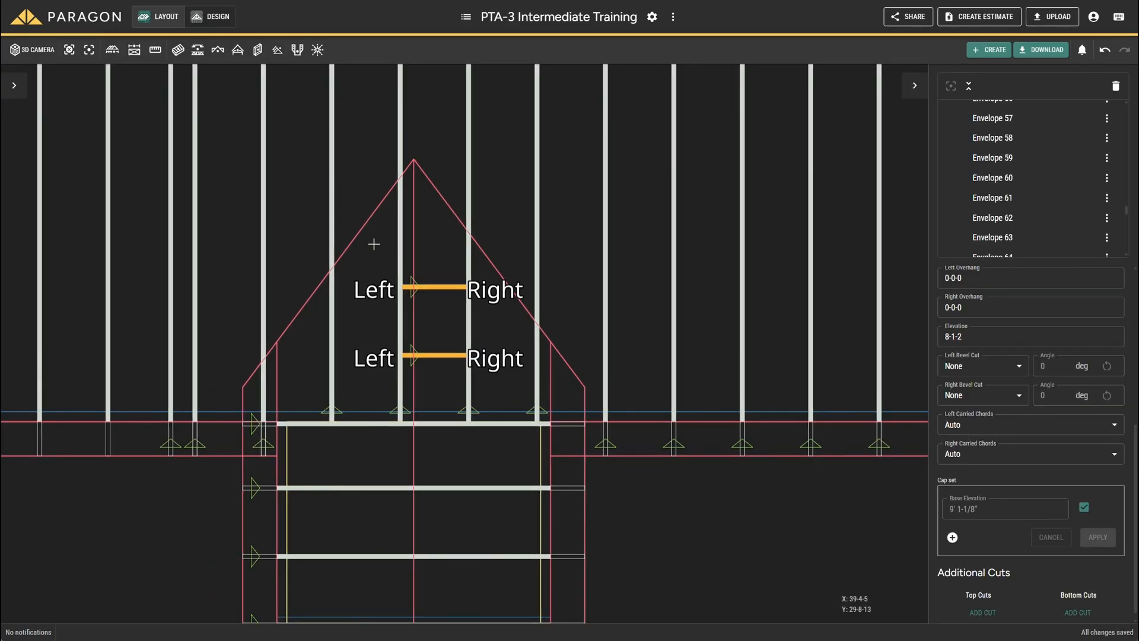
# Step: Add a bottom cut from the main roof plane to the two small gable valley envelopes and recalculate them
pyautogui.scroll(-1, 1090, 472)
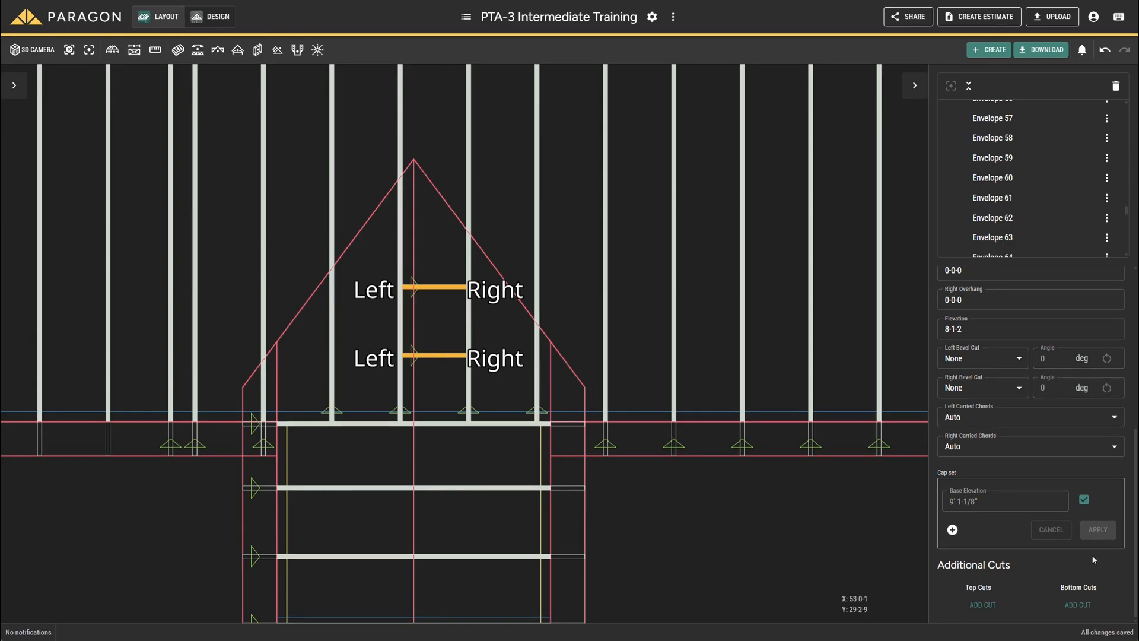
pyautogui.click(1075, 605)
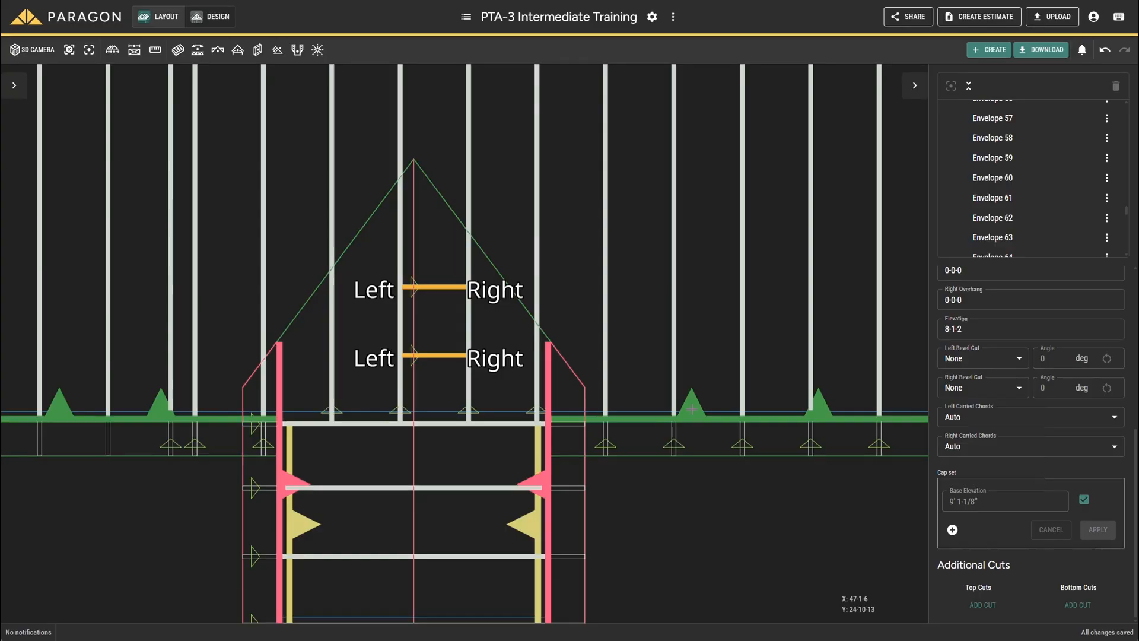
pyautogui.click(691, 409)
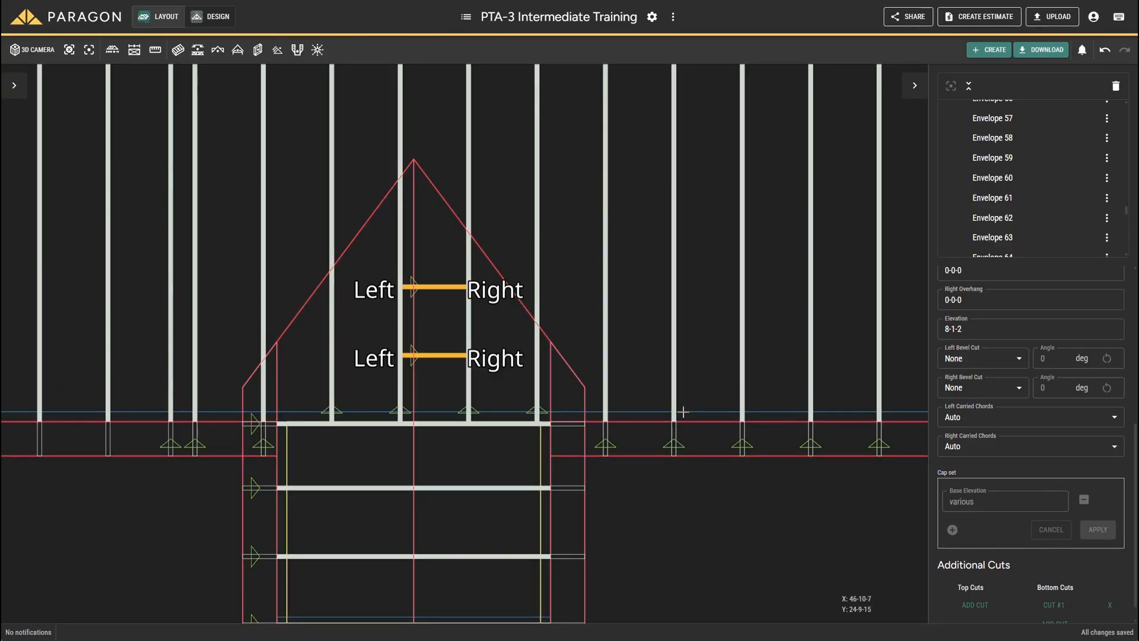
pyautogui.rightClick(437, 353)
pyautogui.click(478, 497)
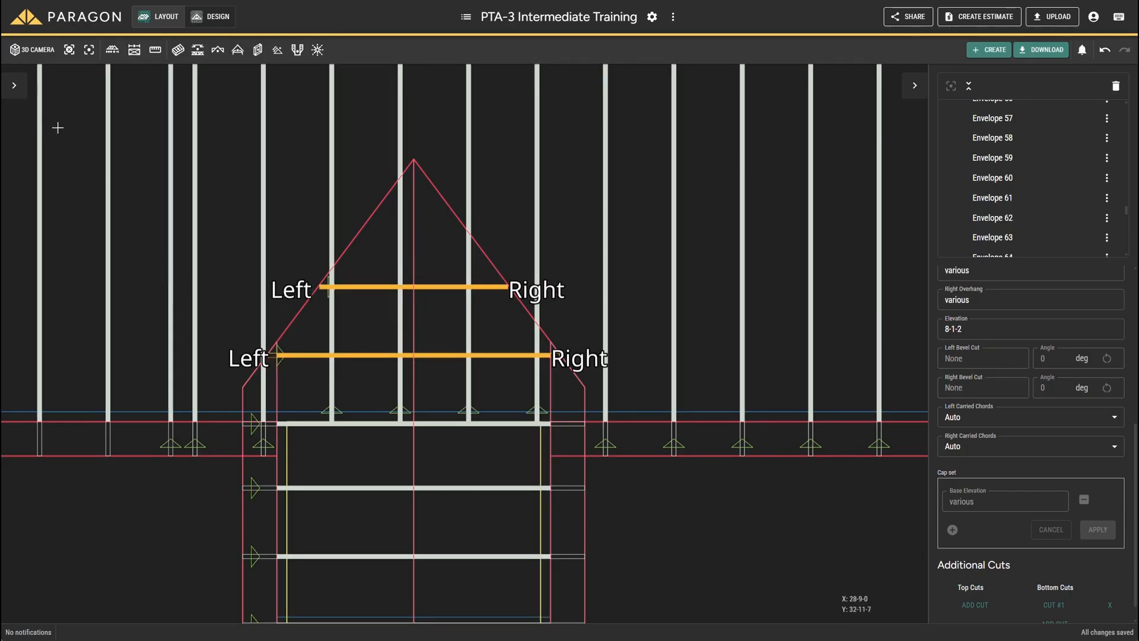
# Step: Clear the selection, inspect the small gable's valley envelopes in 3D and return to the plan view
pyautogui.click(32, 53)
pyautogui.click(409, 249)
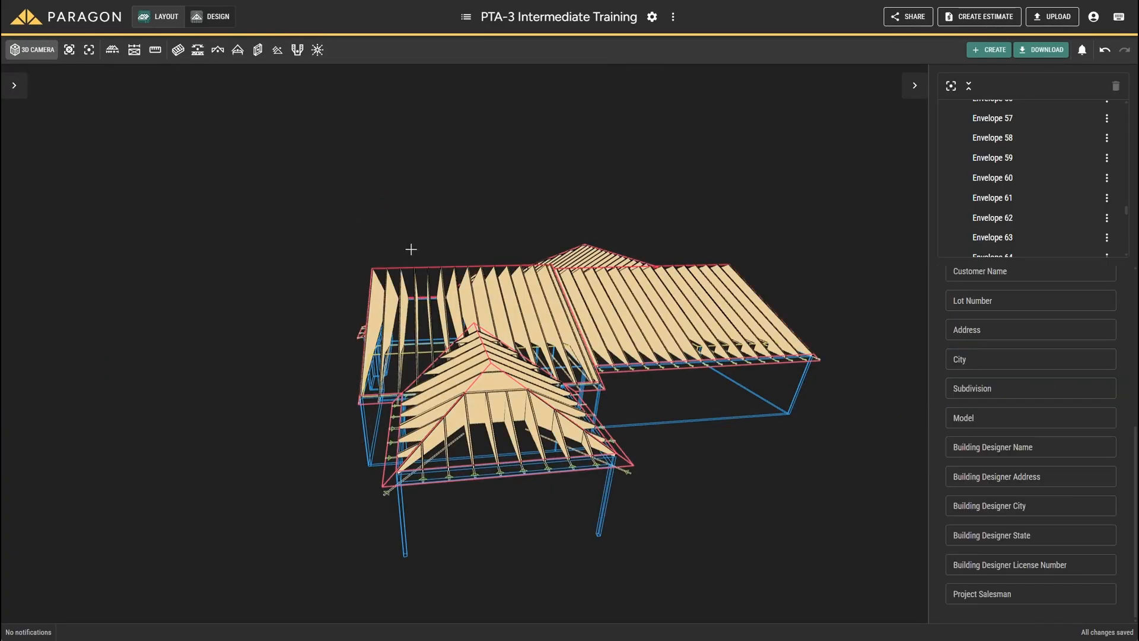
pyautogui.moveTo(498, 307); pyautogui.dragTo(590, 304, button='middle')
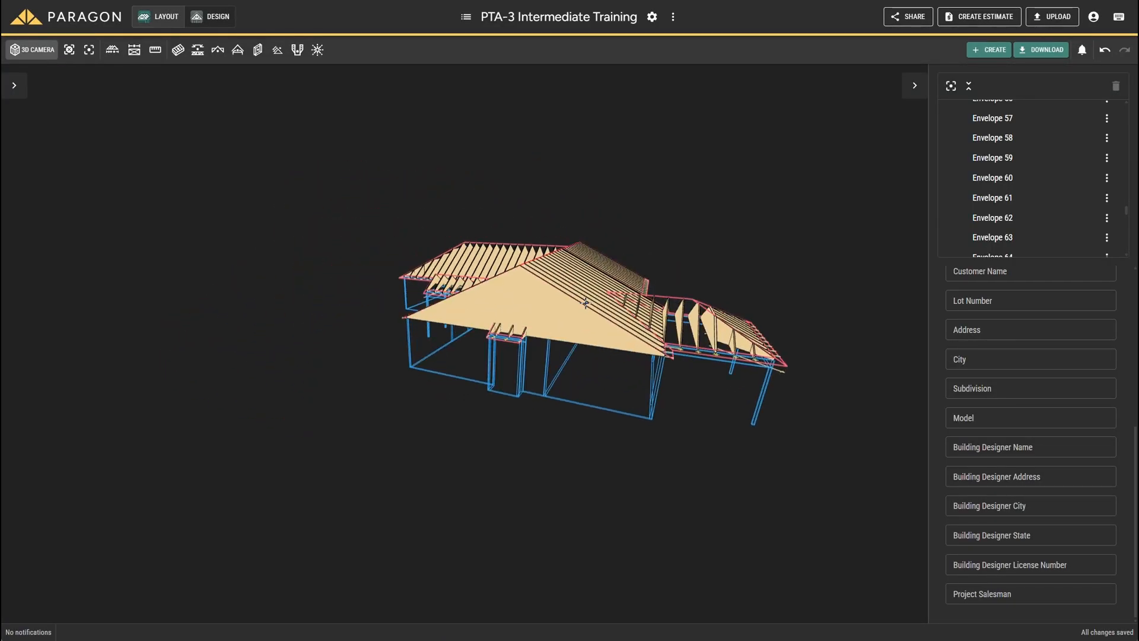
pyautogui.scroll(8, 585, 303)
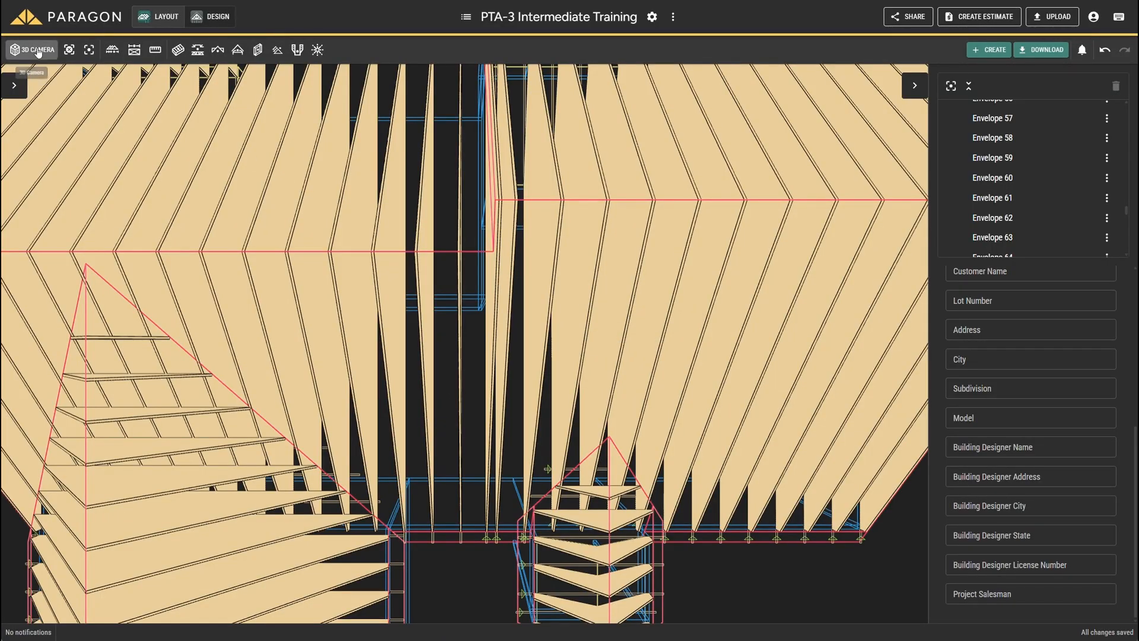
pyautogui.click(15, 50)
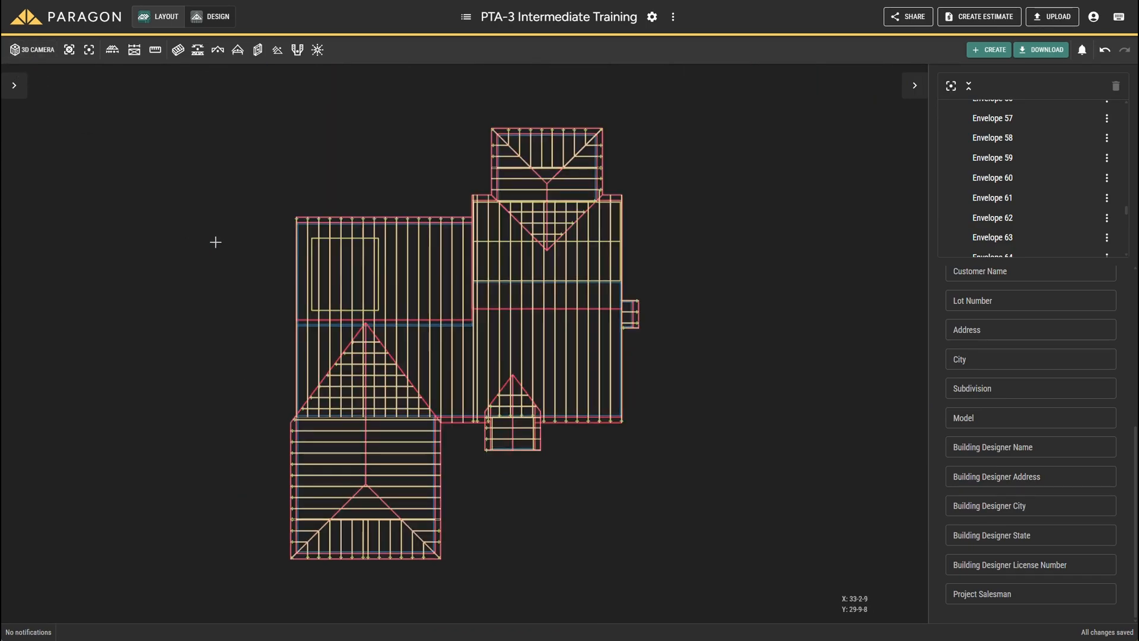